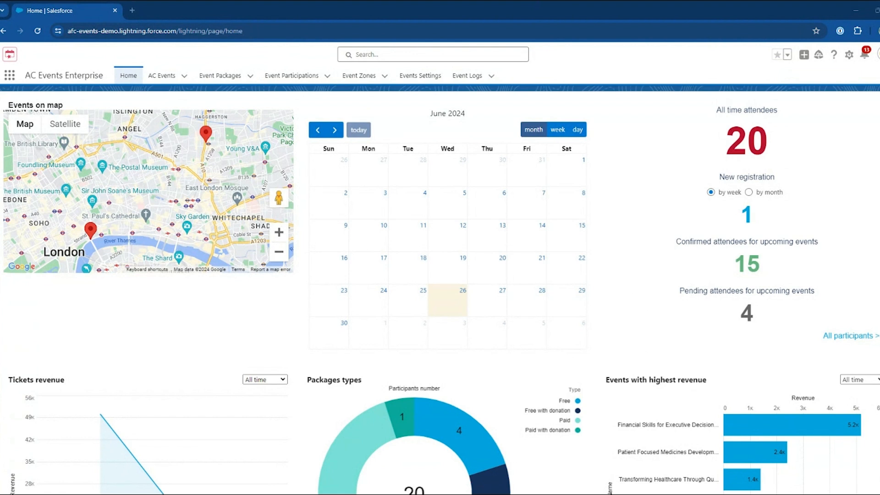
# - Add a Zoom user under Zoom Per User Settings in Events Settings and select the host by name
pyautogui.click(419, 81)
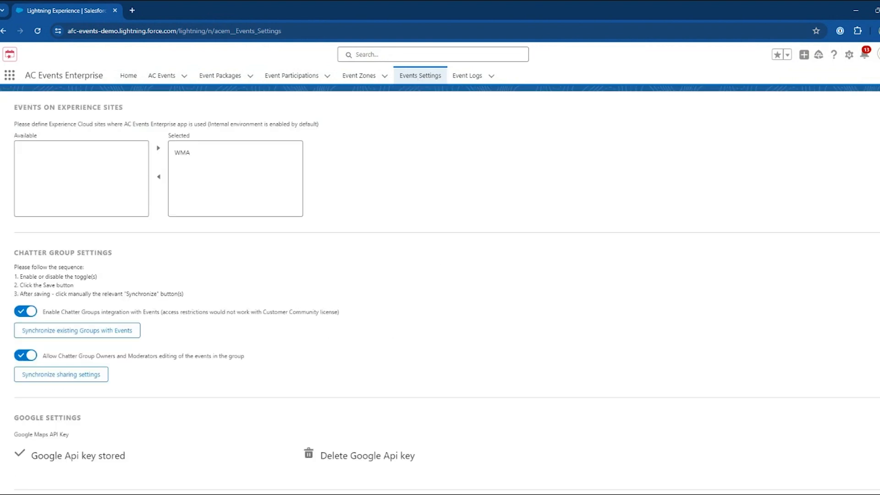
pyautogui.scroll(-10, 422, 151)
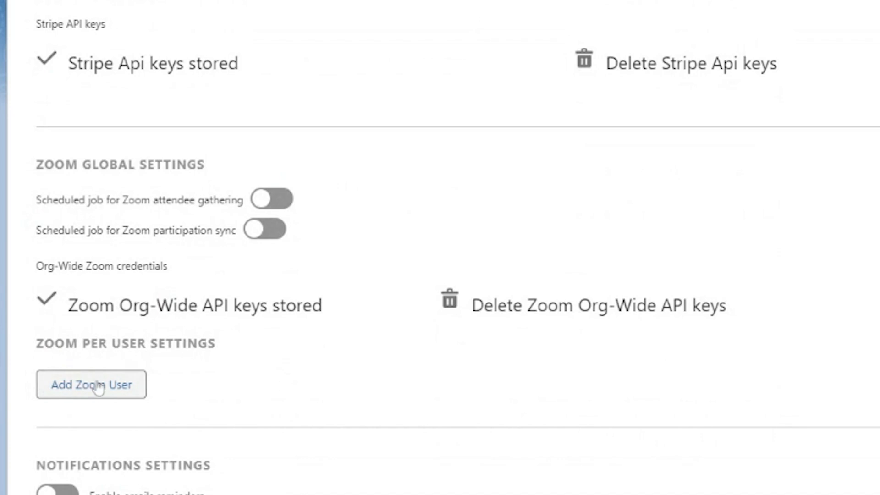
pyautogui.click(112, 385)
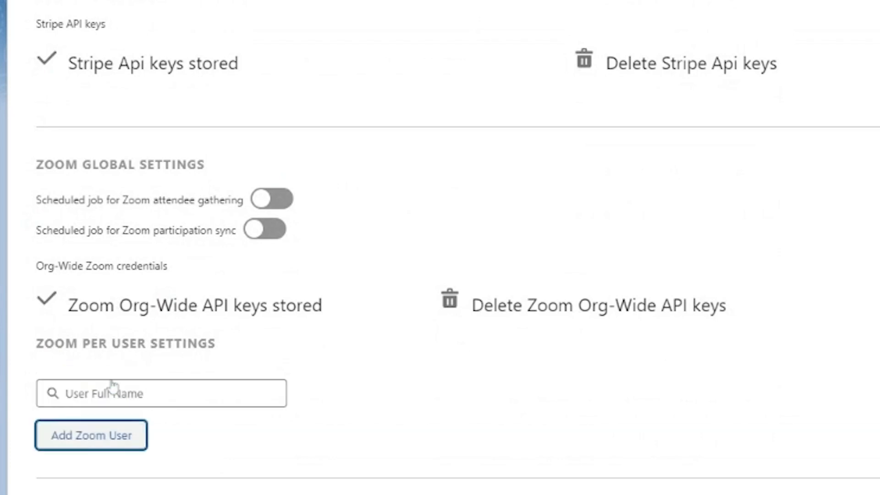
pyautogui.write('kat')
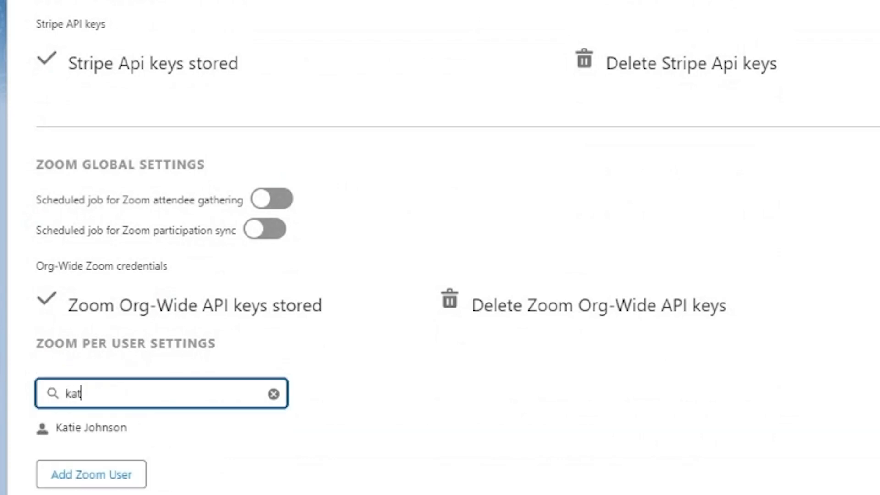
pyautogui.click(117, 428)
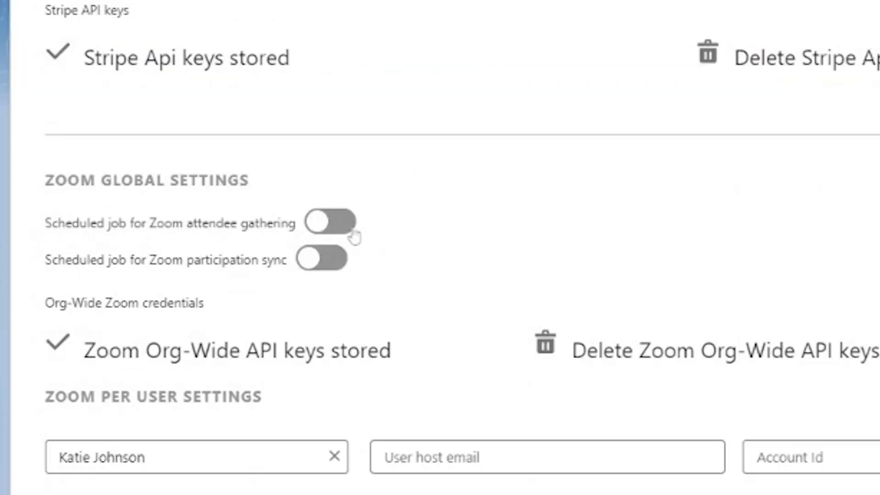
# - Enable the scheduled jobs for Zoom attendee gathering and Zoom participation sync
pyautogui.click(336, 230)
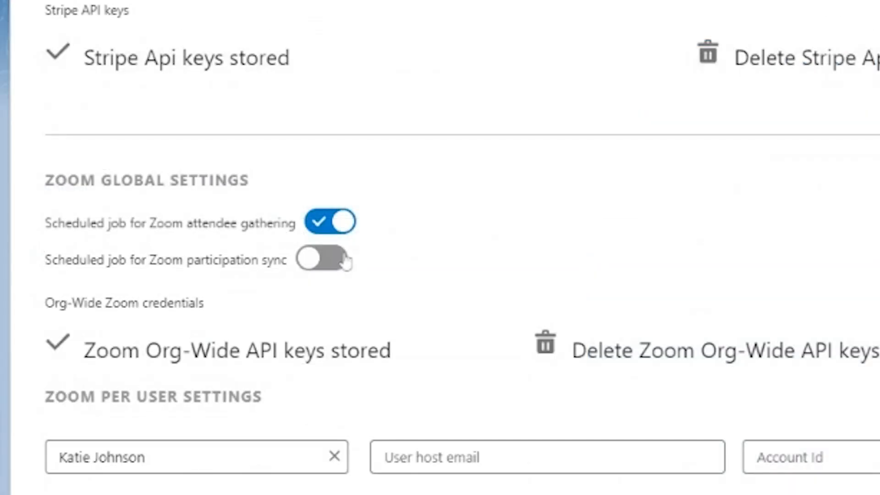
pyautogui.click(328, 265)
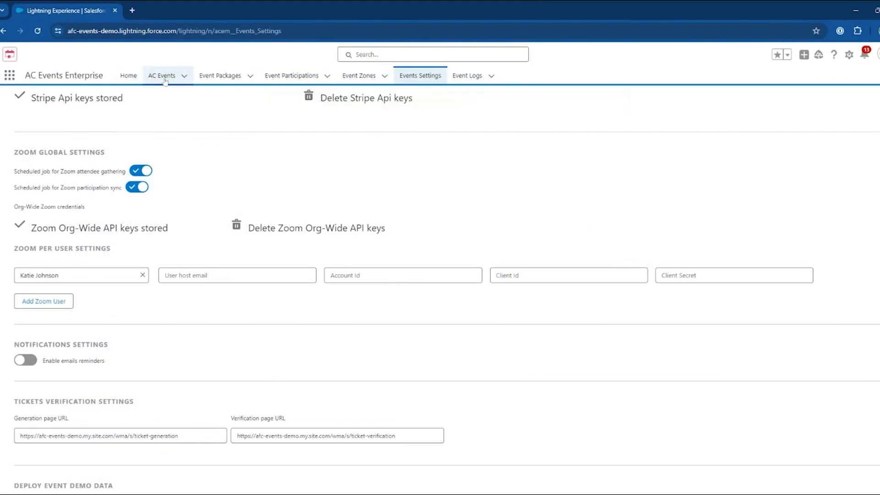
# - Start a new AC event using the Online Event record type
pyautogui.click(164, 77)
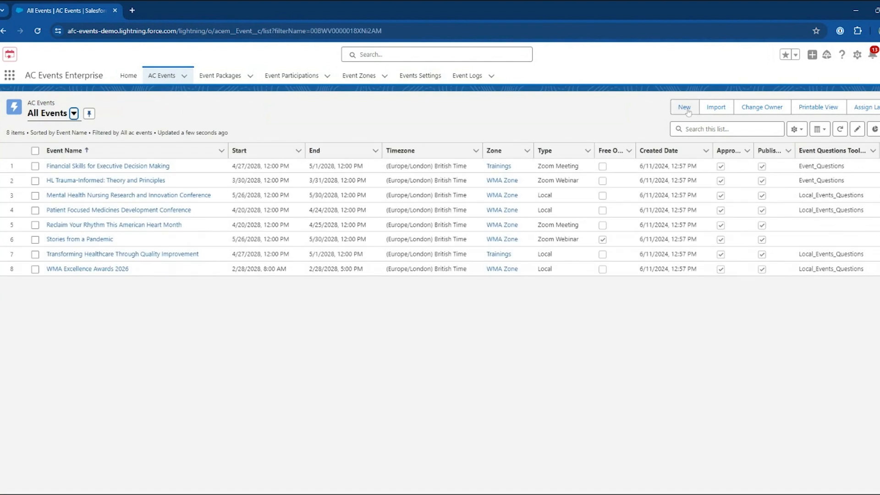
pyautogui.click(684, 107)
pyautogui.click(397, 282)
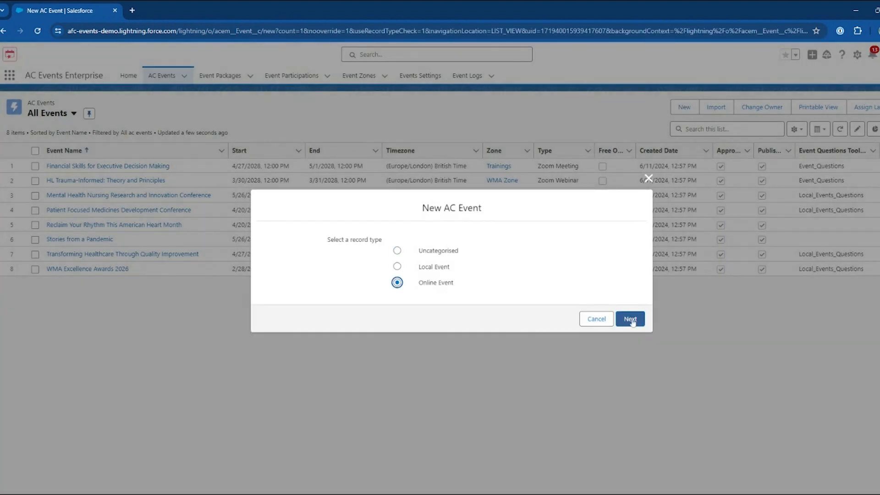
pyautogui.click(631, 318)
# - Name the event Online test and assign it to WMA Zone
pyautogui.write('Online test')
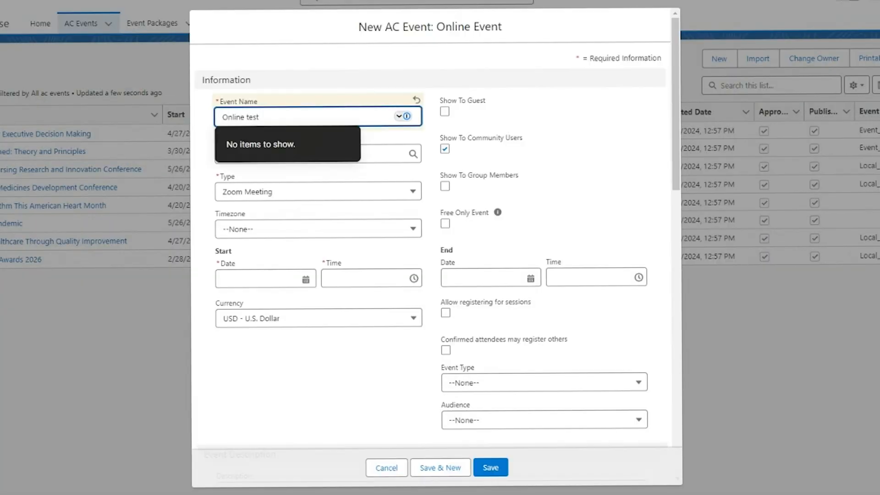
pyautogui.click(422, 177)
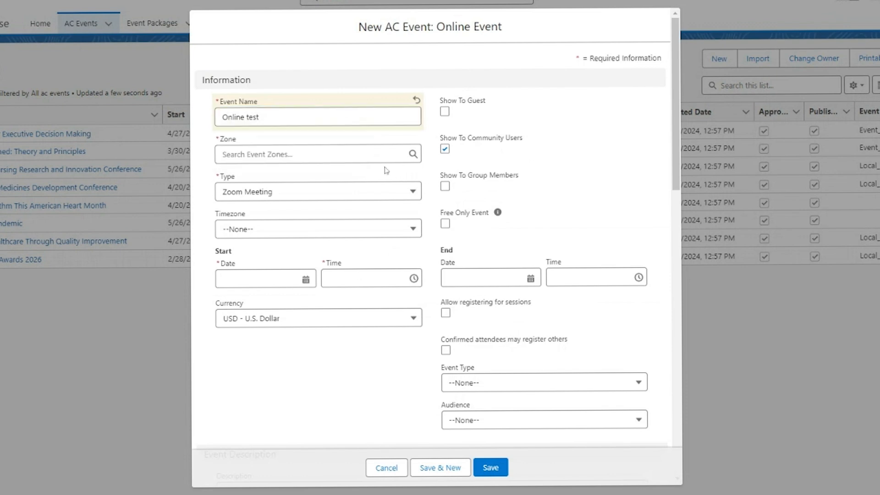
pyautogui.click(384, 154)
pyautogui.click(265, 198)
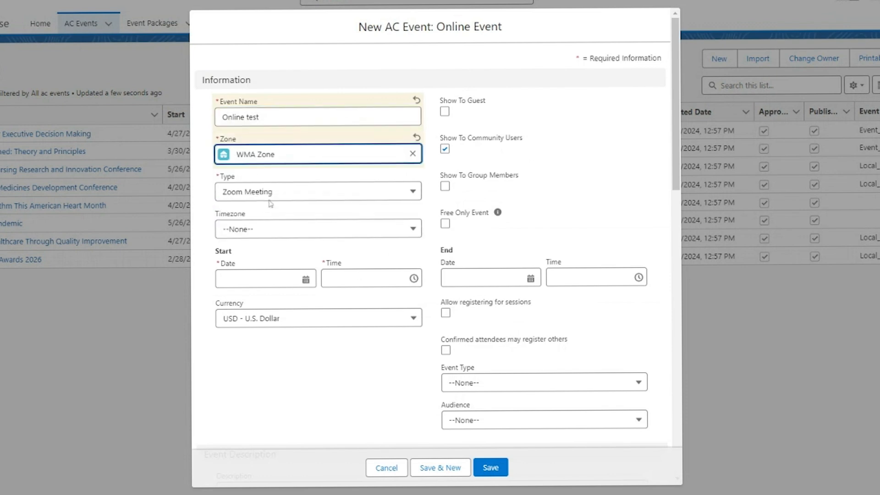
# - Schedule the event to start on 6/29/2024 at 12:00 PM and end the same day at 1:00 PM
pyautogui.click(253, 279)
pyautogui.click(367, 467)
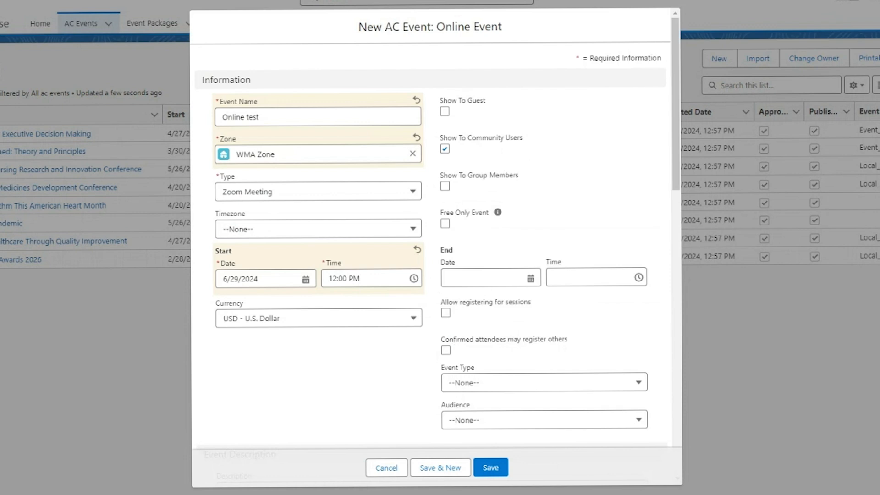
pyautogui.click(485, 277)
pyautogui.click(594, 455)
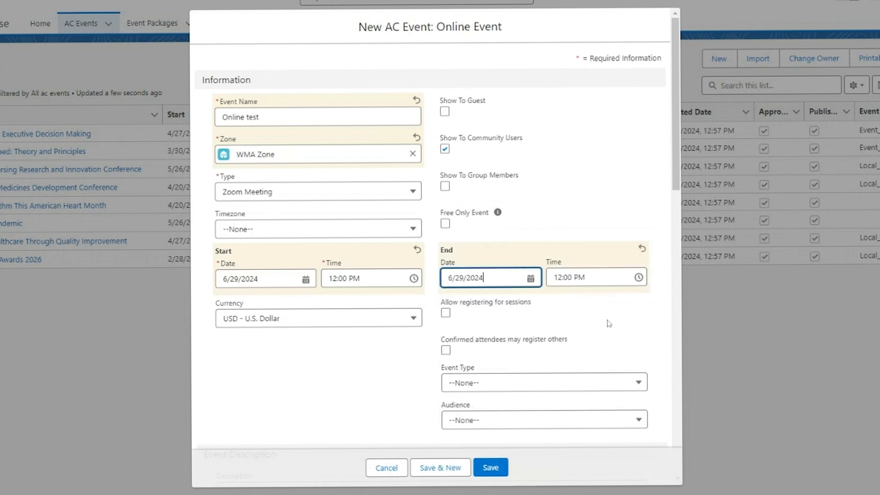
pyautogui.click(591, 277)
pyautogui.scroll(-5, 573, 311)
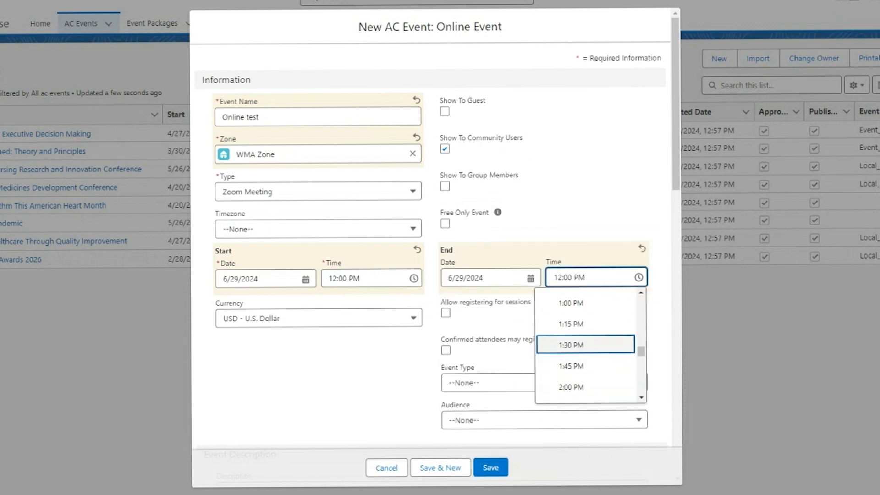
pyautogui.click(574, 303)
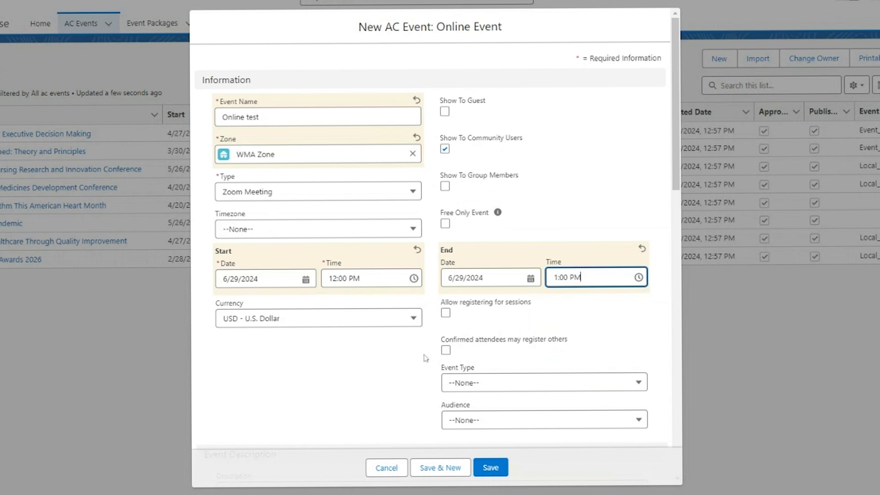
# - Mark the event as published and enter Details as its description
pyautogui.scroll(-9, 427, 357)
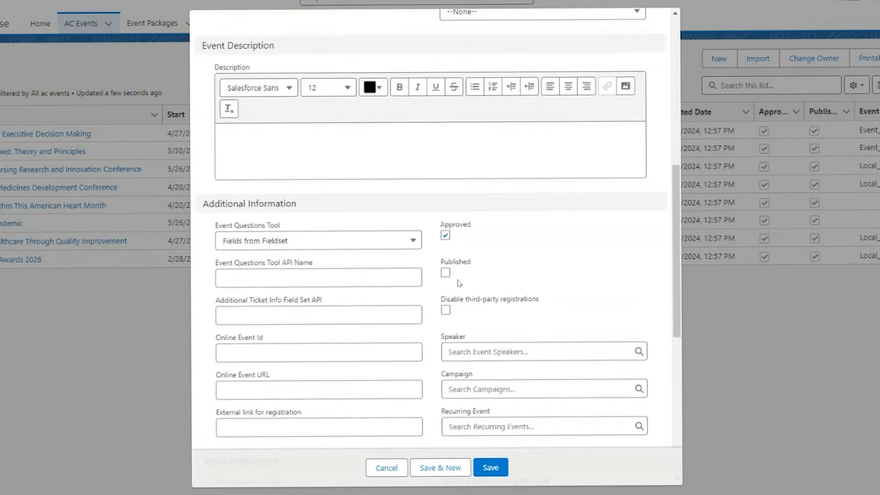
pyautogui.click(446, 273)
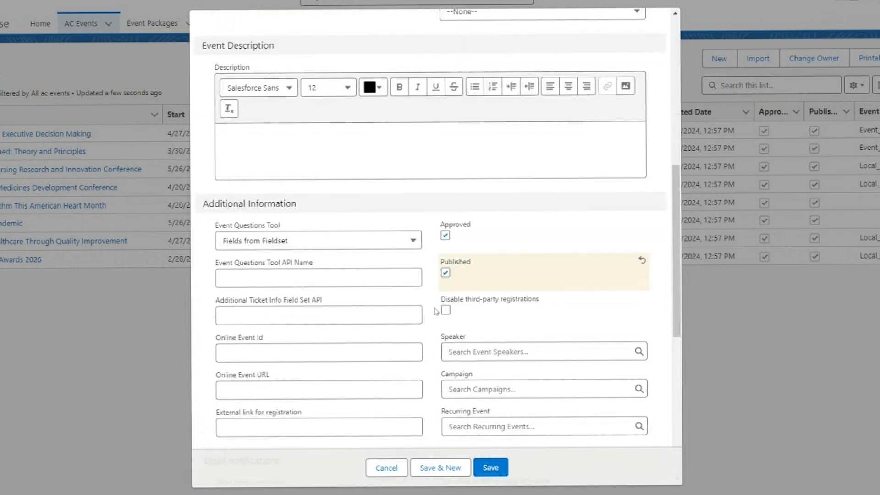
# - Review the available options for the event's type and keep Zoom Meeting
pyautogui.scroll(10, 436, 311)
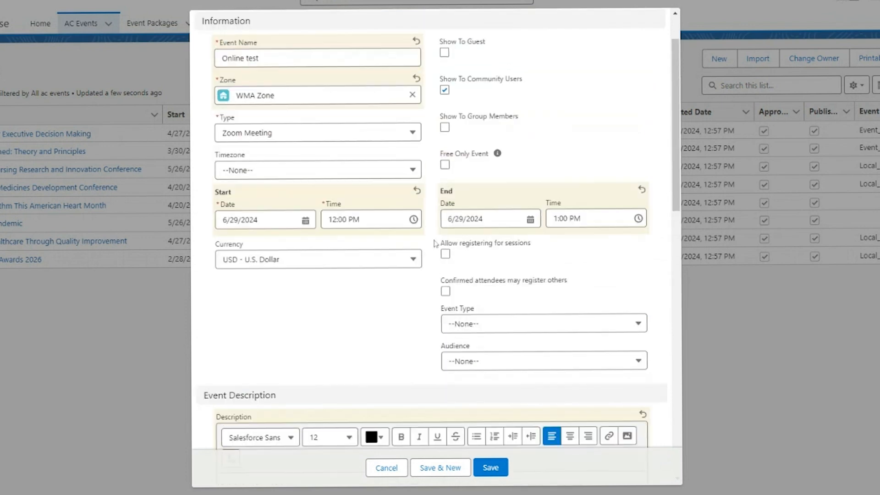
pyautogui.click(415, 192)
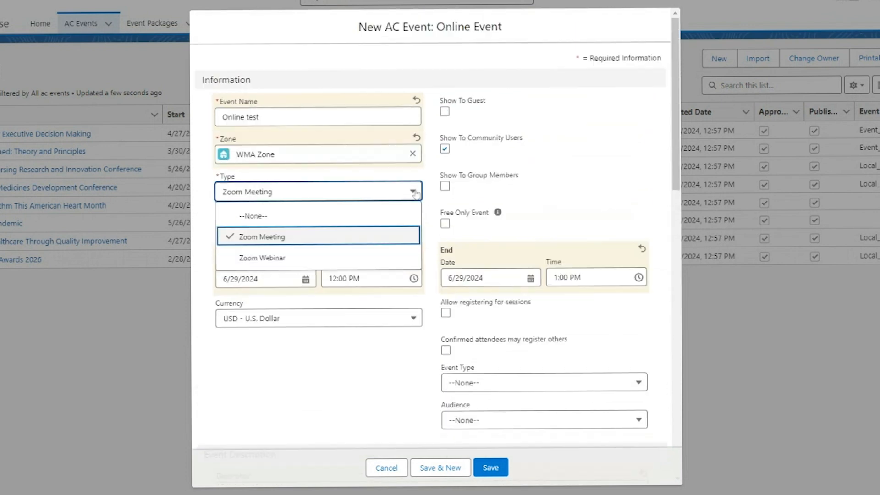
pyautogui.click(384, 246)
# - Add Email after registration to the event's disabled email notifications and save the event
pyautogui.scroll(-1, 435, 218)
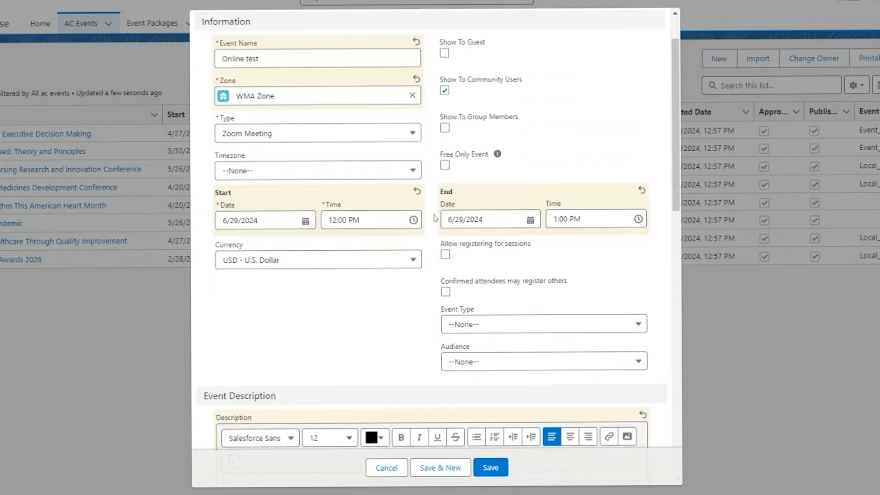
pyautogui.scroll(-12, 435, 218)
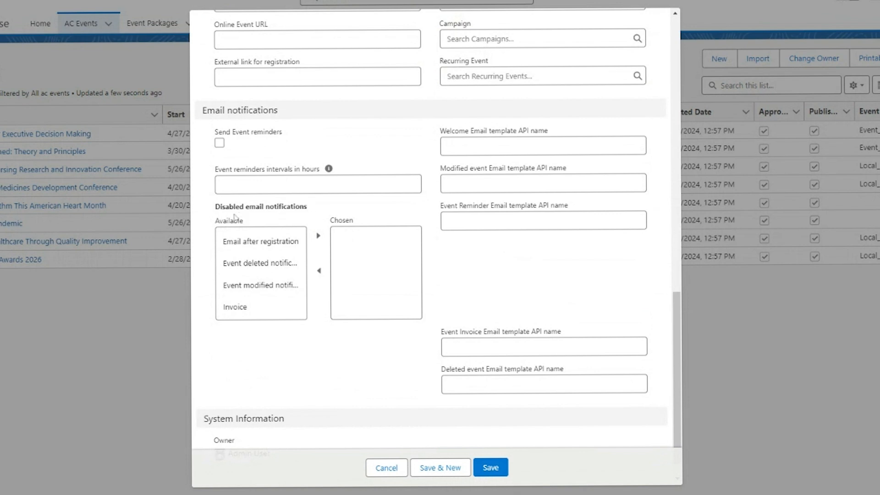
pyautogui.click(264, 247)
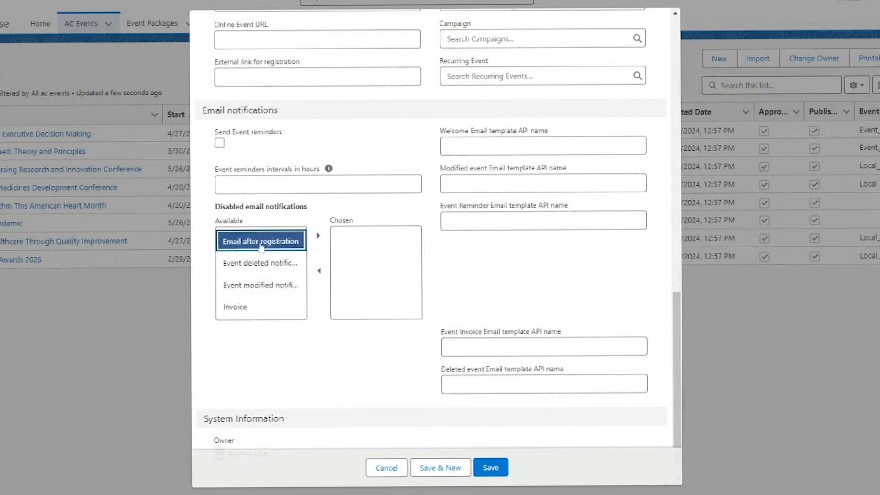
pyautogui.click(319, 235)
pyautogui.click(452, 251)
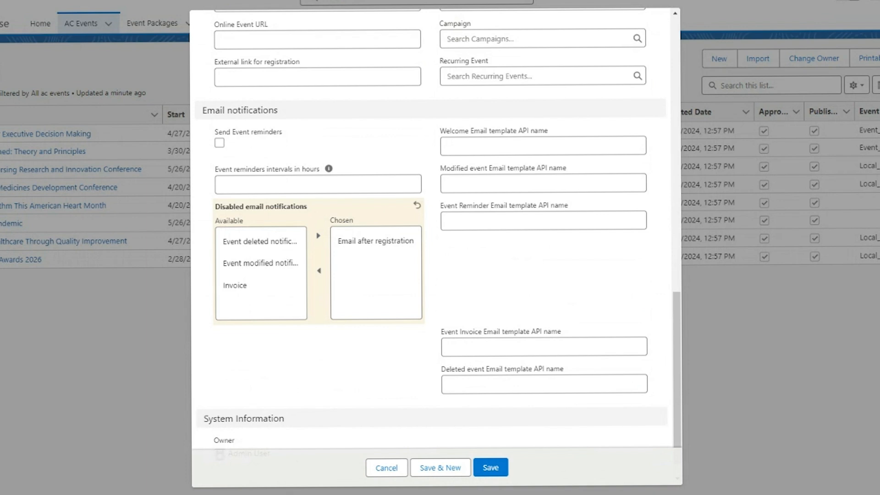
pyautogui.scroll(-1, 436, 315)
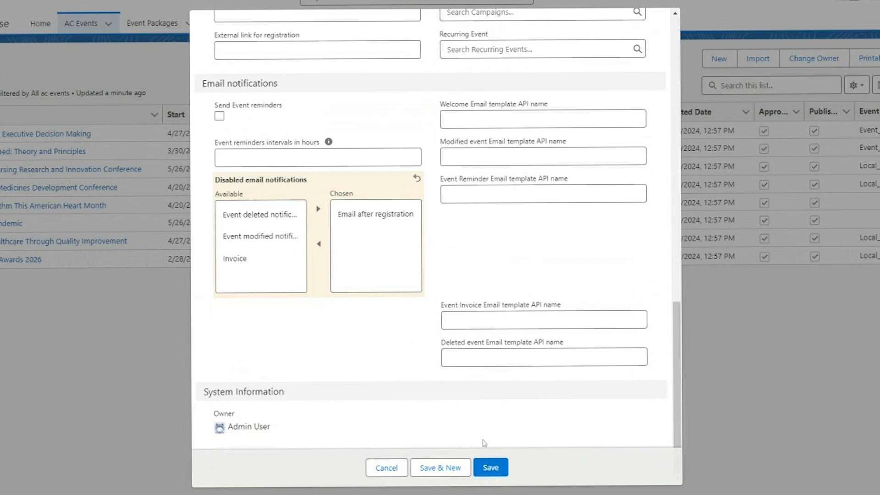
pyautogui.click(490, 468)
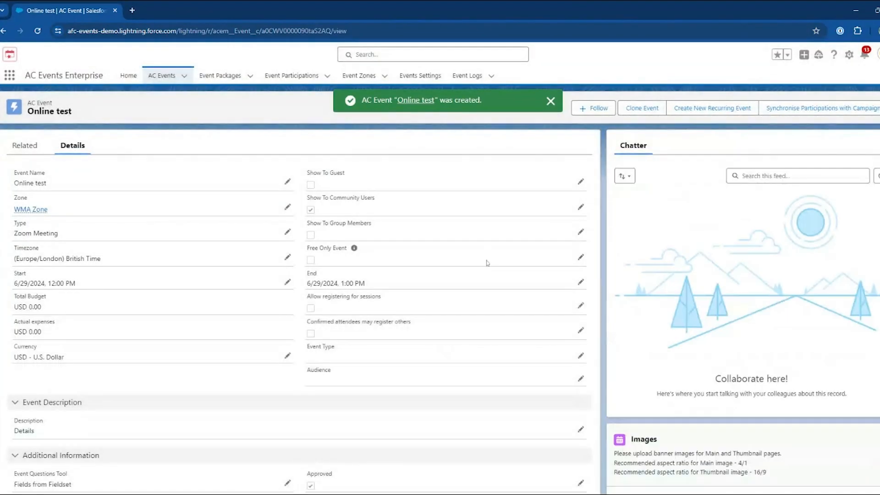
# - Check the online event ID and URL fields in the saved event's additional information and reload the record
pyautogui.scroll(-4, 120, 284)
pyautogui.scroll(-1, 120, 302)
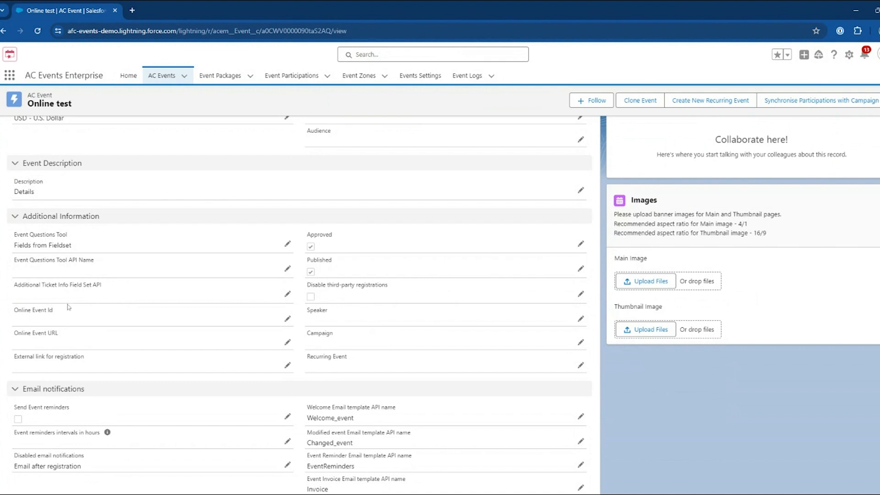
pyautogui.click(37, 31)
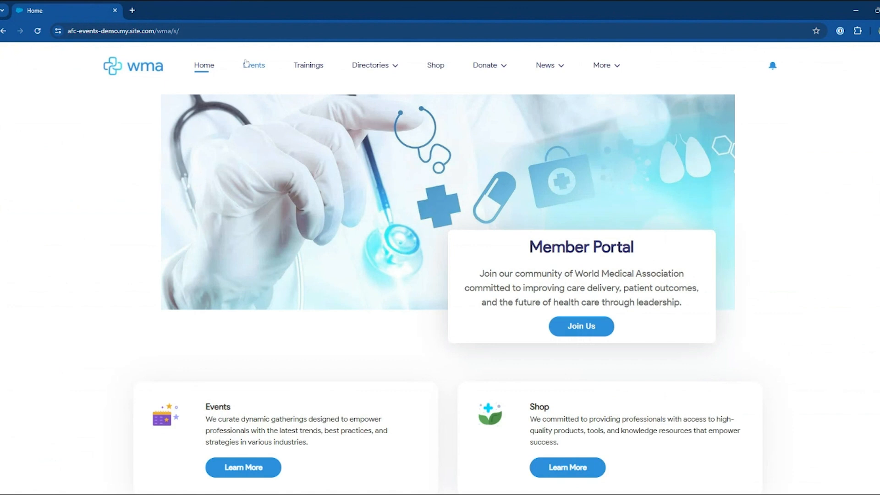
# - Find the Online test event among the WMA member portal's upcoming events and start registering for it
pyautogui.click(253, 65)
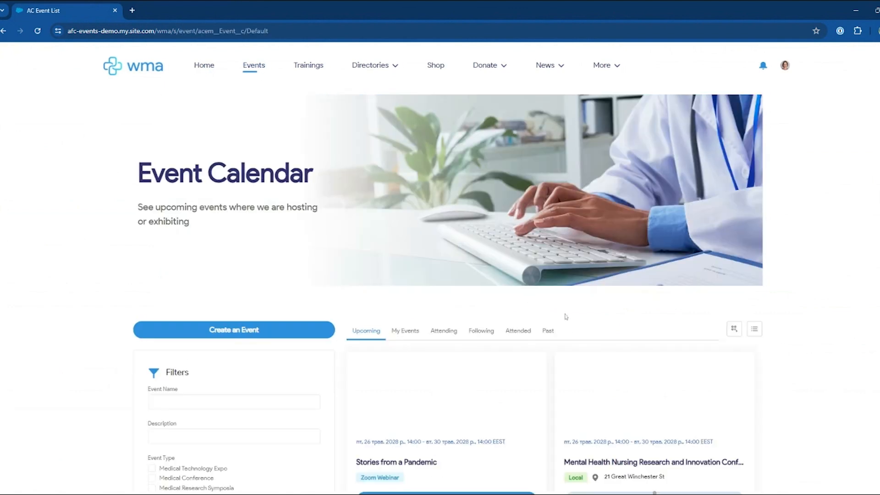
pyautogui.scroll(-10, 566, 317)
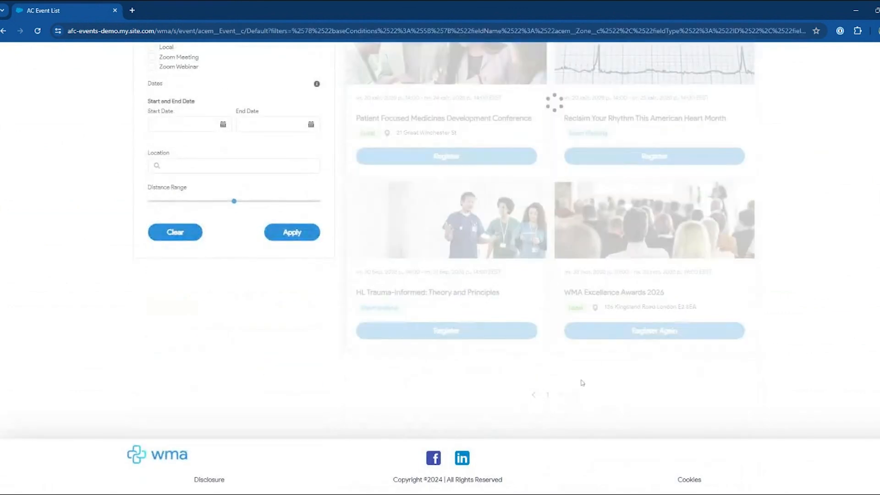
pyautogui.scroll(2, 434, 193)
pyautogui.click(462, 297)
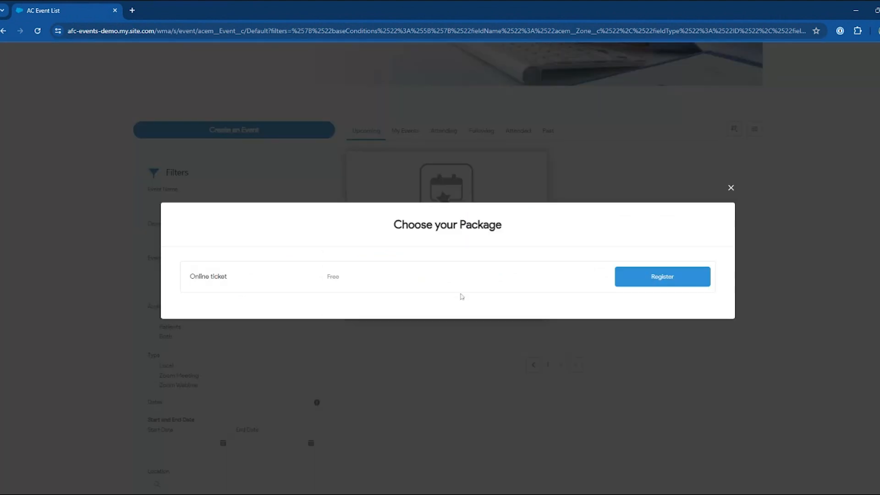
# - Complete the registration with the free Online ticket for the signed-in member and dismiss the notification
pyautogui.click(662, 277)
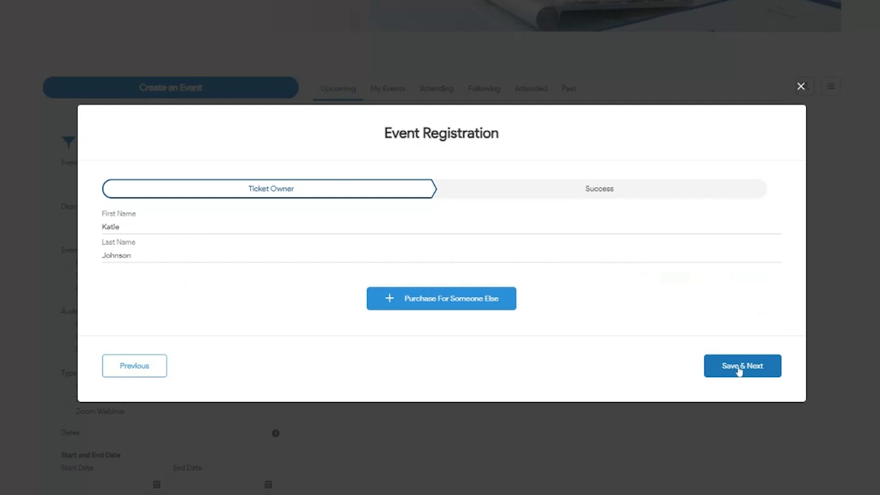
pyautogui.click(739, 367)
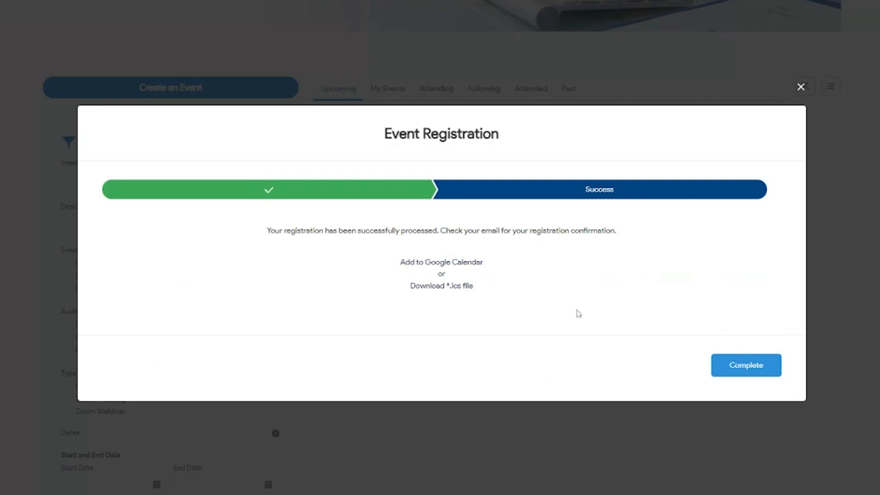
pyautogui.click(753, 368)
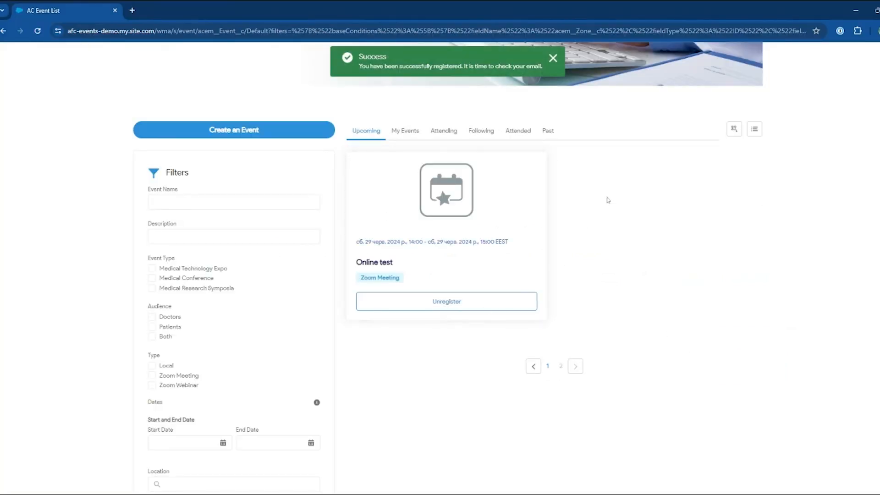
pyautogui.click(552, 58)
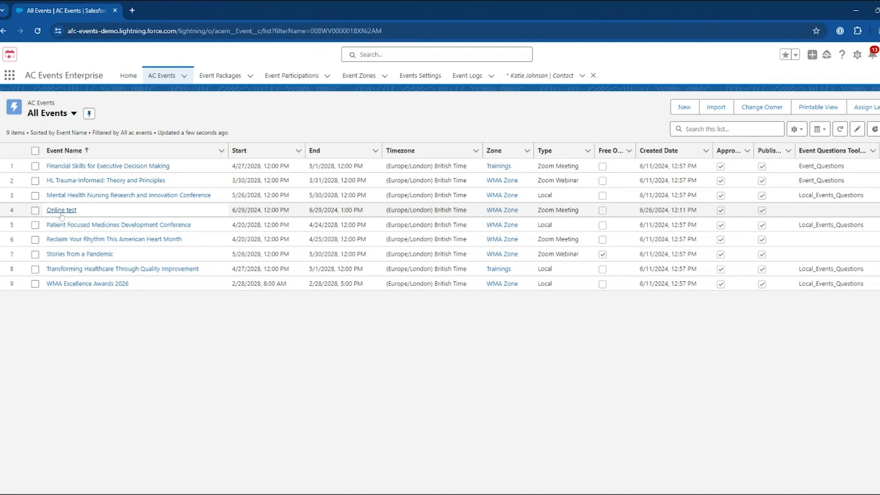
# - Check the member's participation record for the Online test event, including the online event participation ID and join URL under additional information
pyautogui.click(61, 208)
pyautogui.click(27, 146)
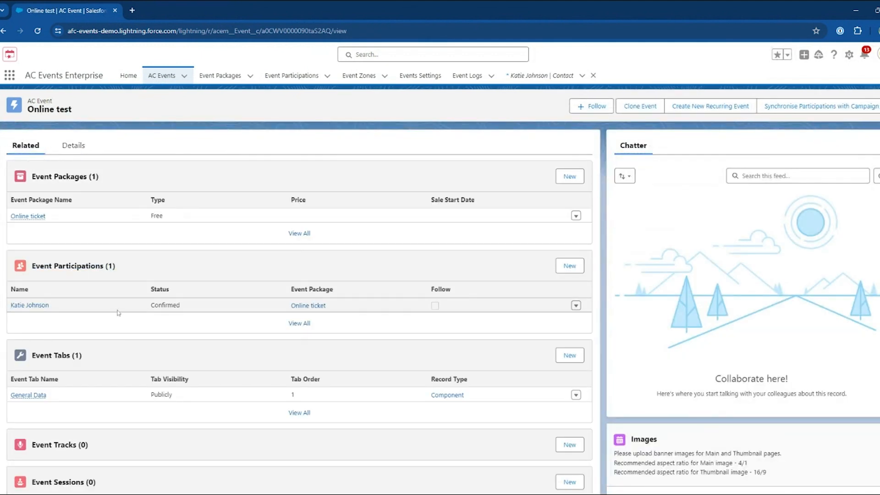
pyautogui.click(29, 305)
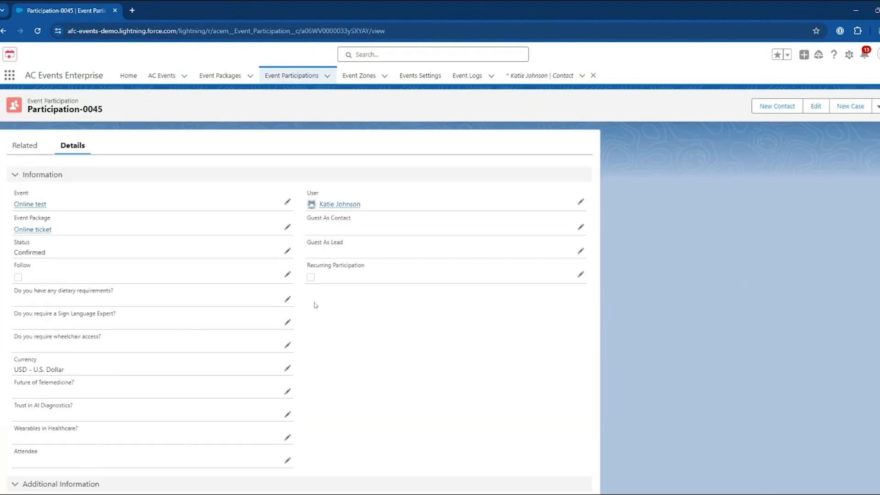
pyautogui.scroll(-5, 316, 305)
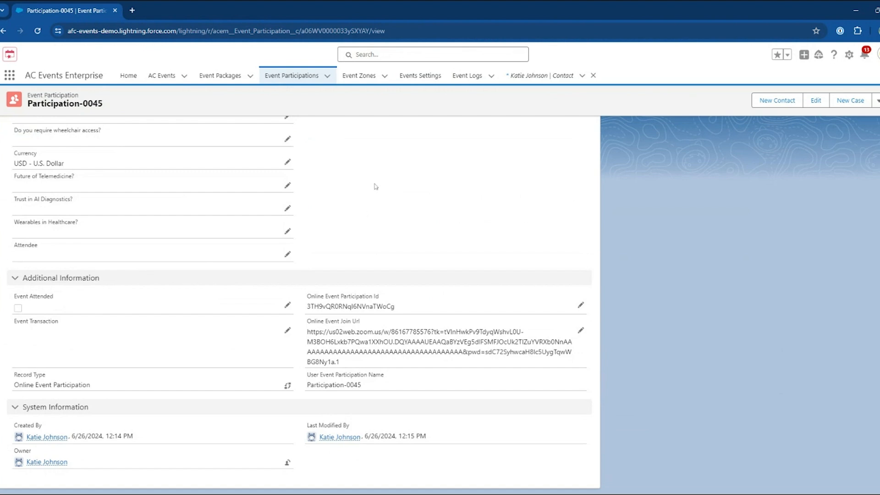
# - Edit the WMA Zone event zone and remove Zoom Webinar from its chosen allowed event types
pyautogui.click(360, 77)
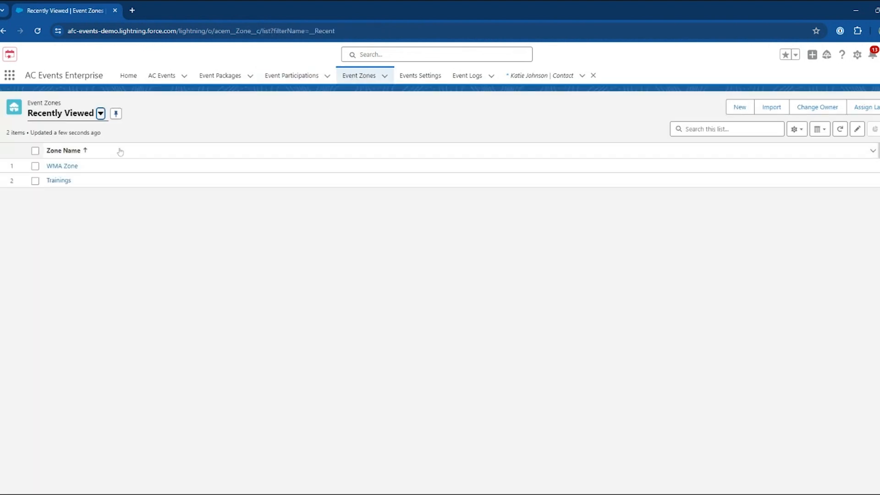
pyautogui.click(61, 166)
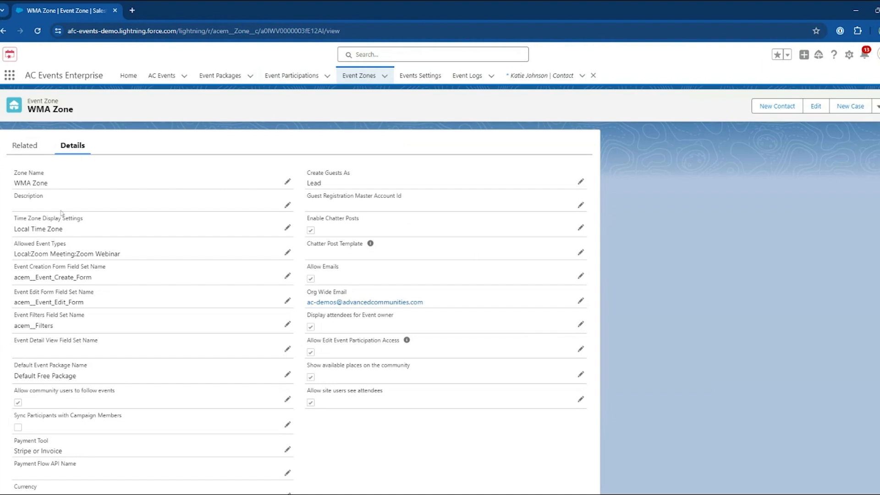
pyautogui.click(287, 252)
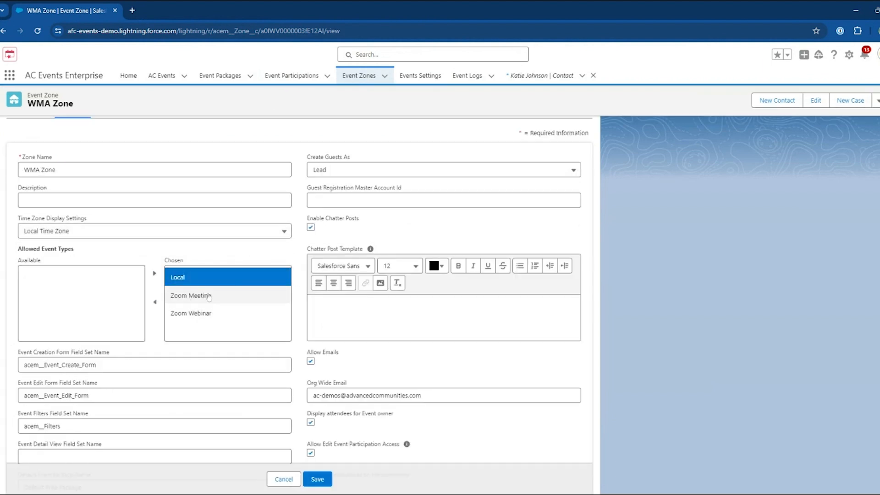
pyautogui.click(196, 315)
pyautogui.click(153, 303)
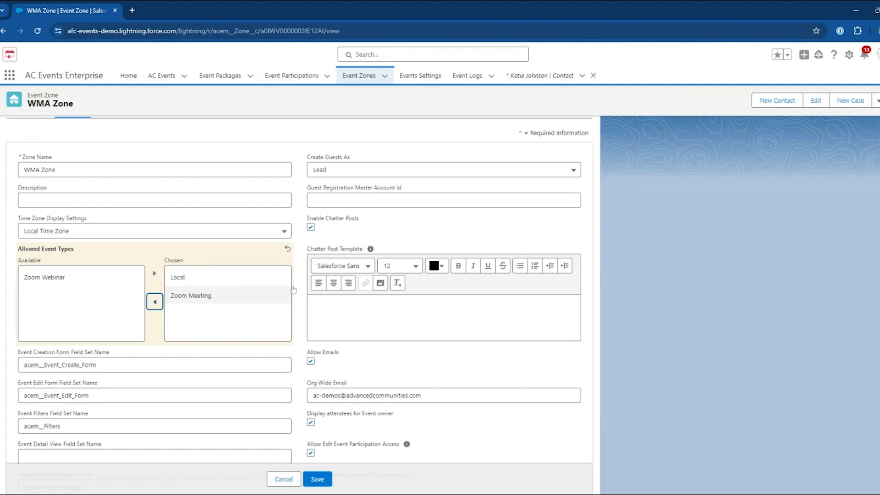